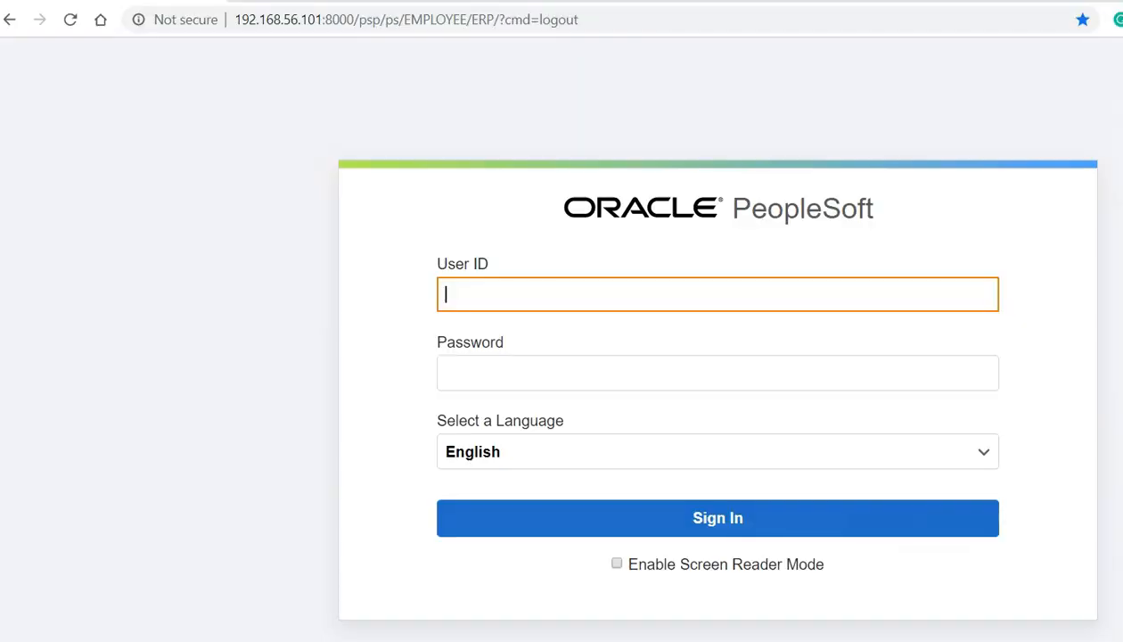
# - Sign in to FSCM with the demo user ID and its password, correcting a mistyped ID
pyautogui.write('VP1')
pyautogui.press('Tab')
pyautogui.write('VP1')
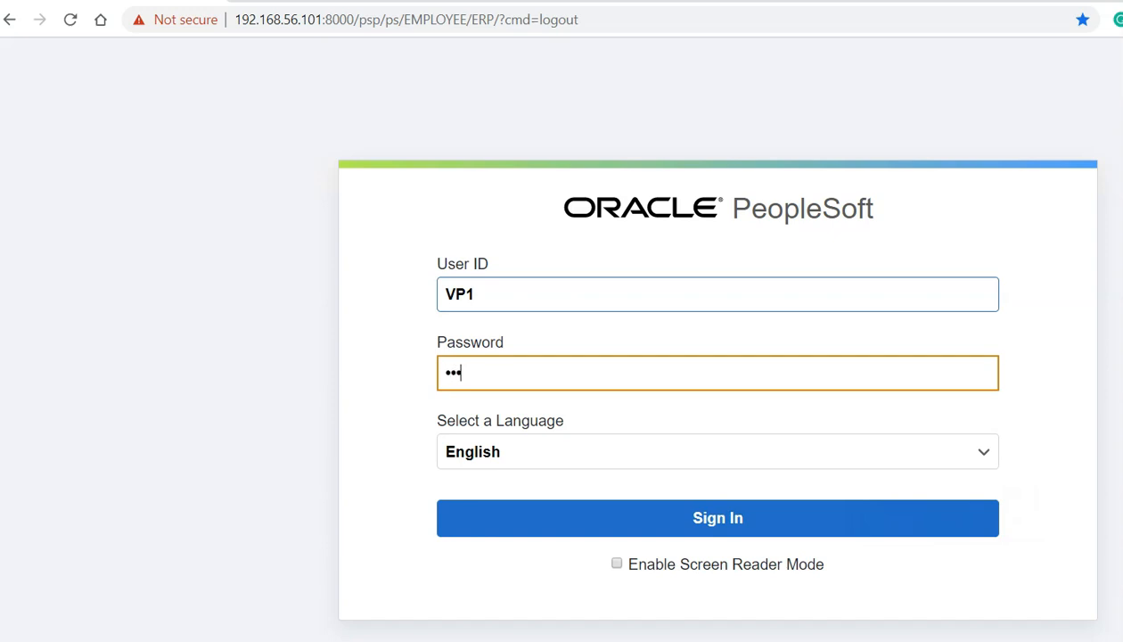
pyautogui.press('Tab')
pyautogui.press('Tab')
pyautogui.press('Return')
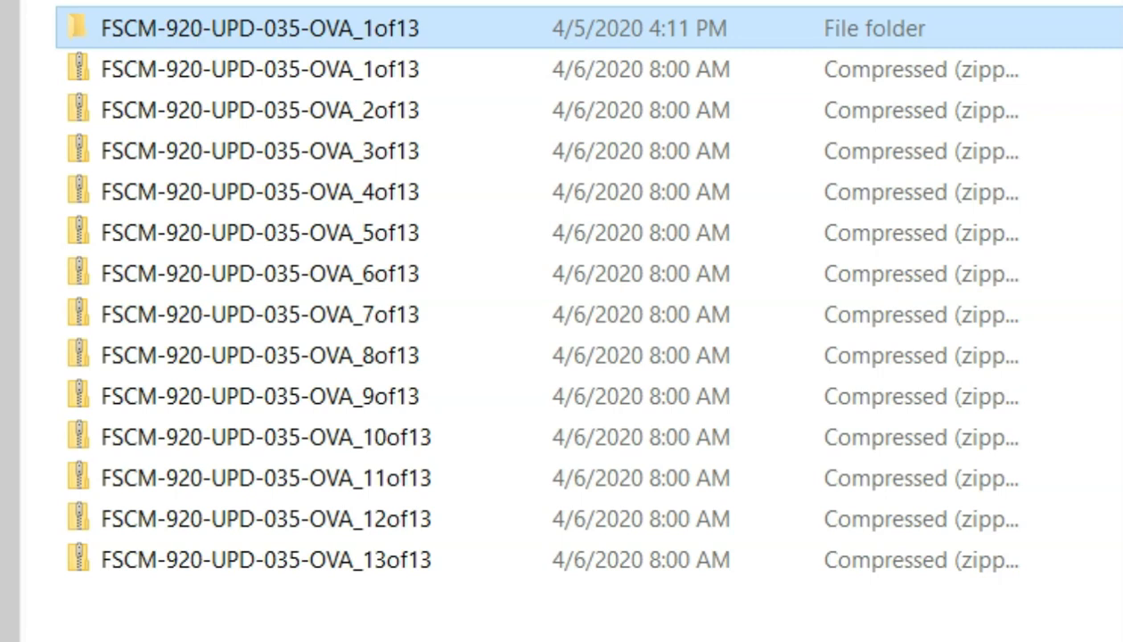
# - Run psft-dpk-setup.bat from the 1of13 package's setup folder
pyautogui.press('Return')
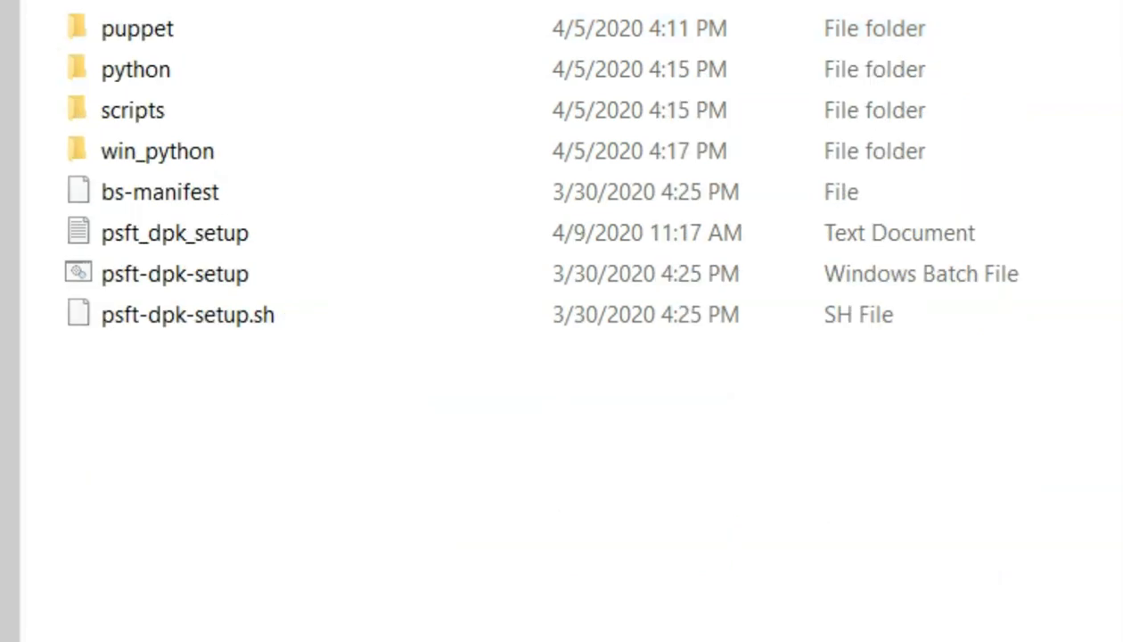
pyautogui.click(175, 274)
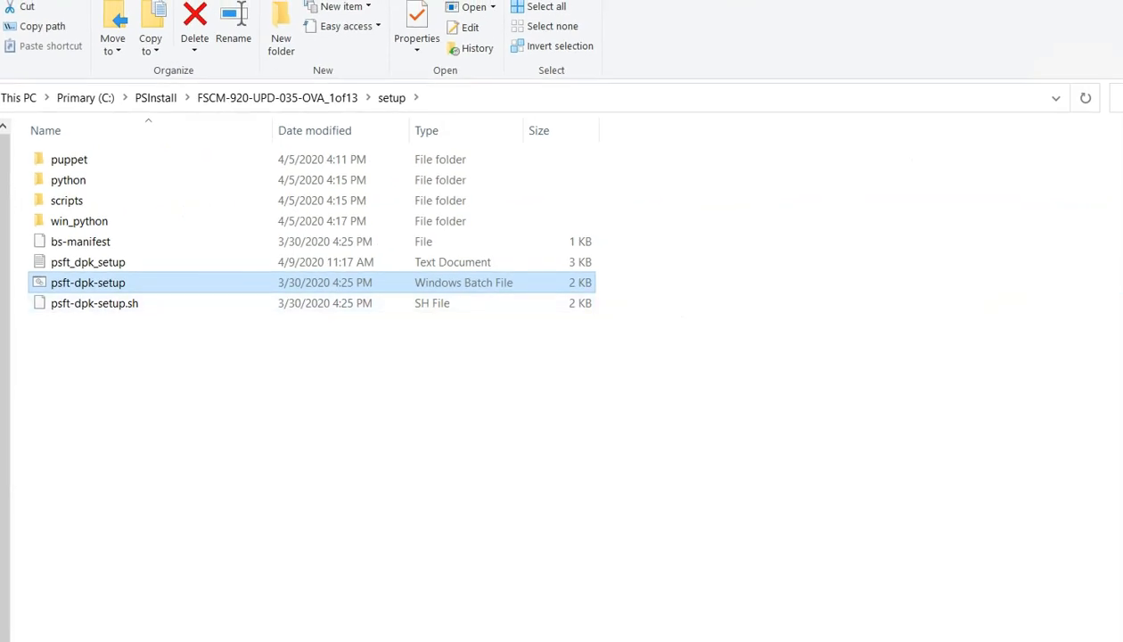
pyautogui.hotkey('alt', 'Tab')
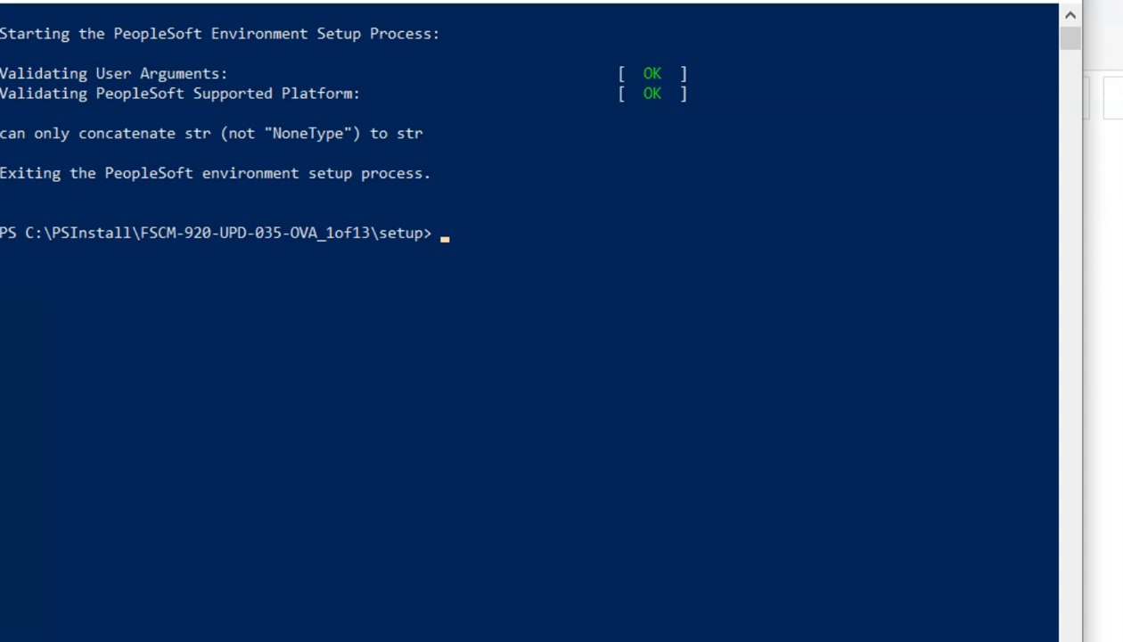
# - Open the psft_dpk_setup log in Notepad and highlight the WARNING about missing DPK files
pyautogui.click(207, 401)
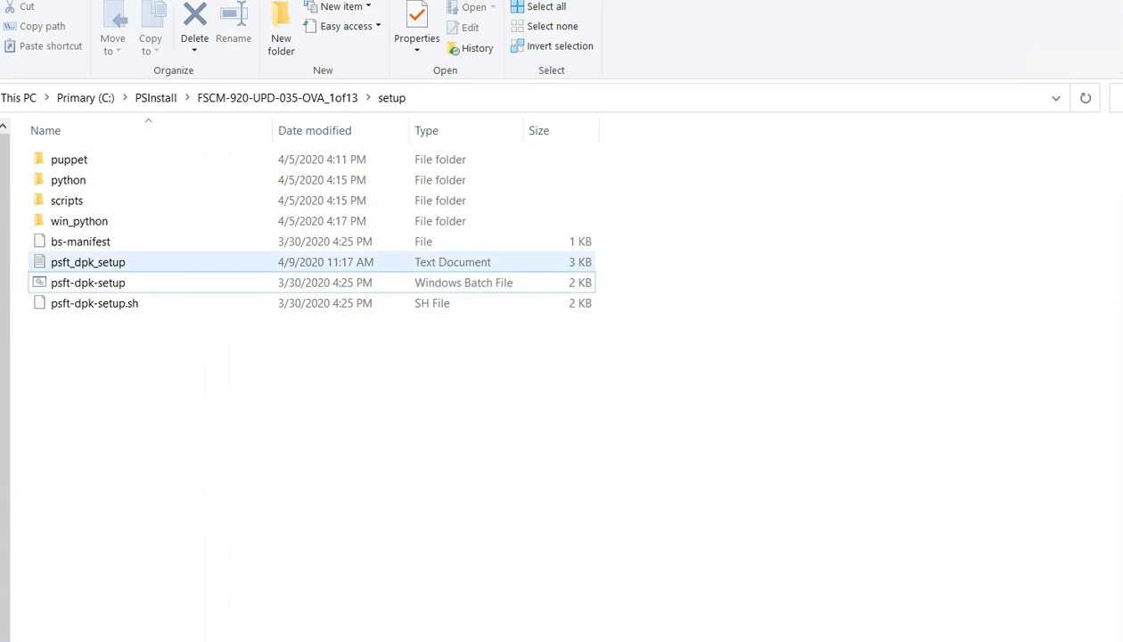
pyautogui.click(134, 283)
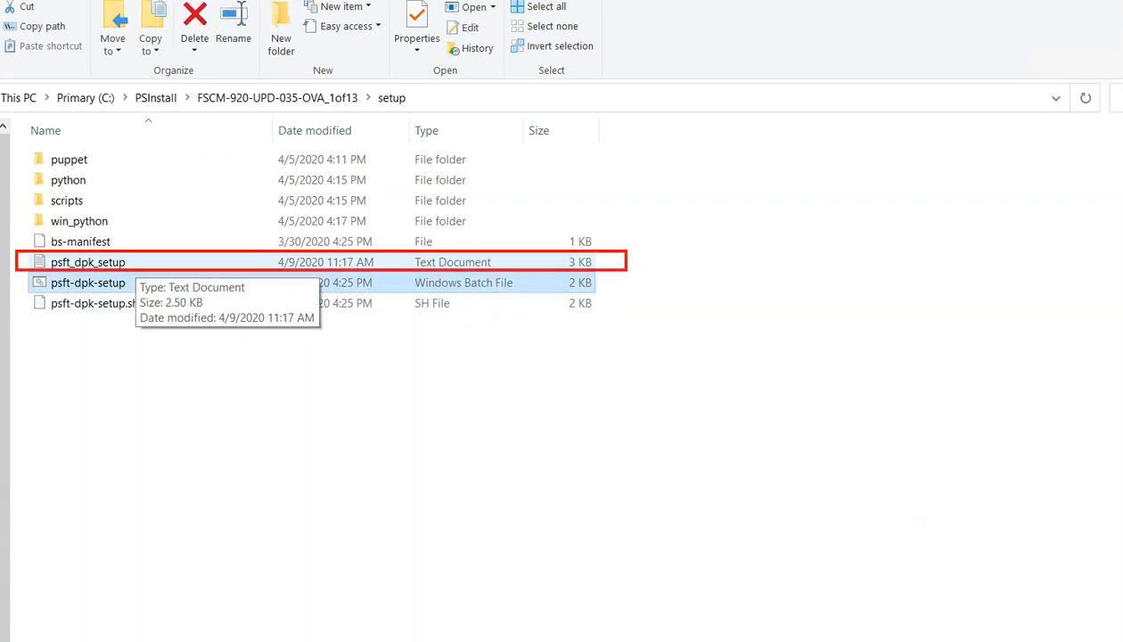
pyautogui.doubleClick(125, 262)
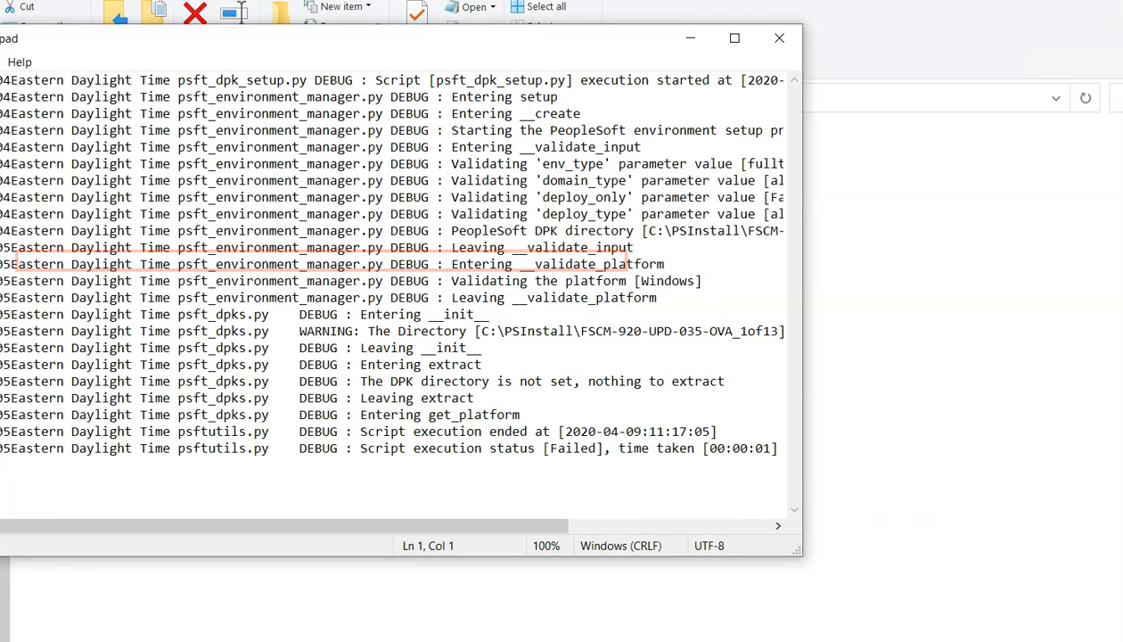
pyautogui.moveTo(196, 526); pyautogui.dragTo(341, 526)
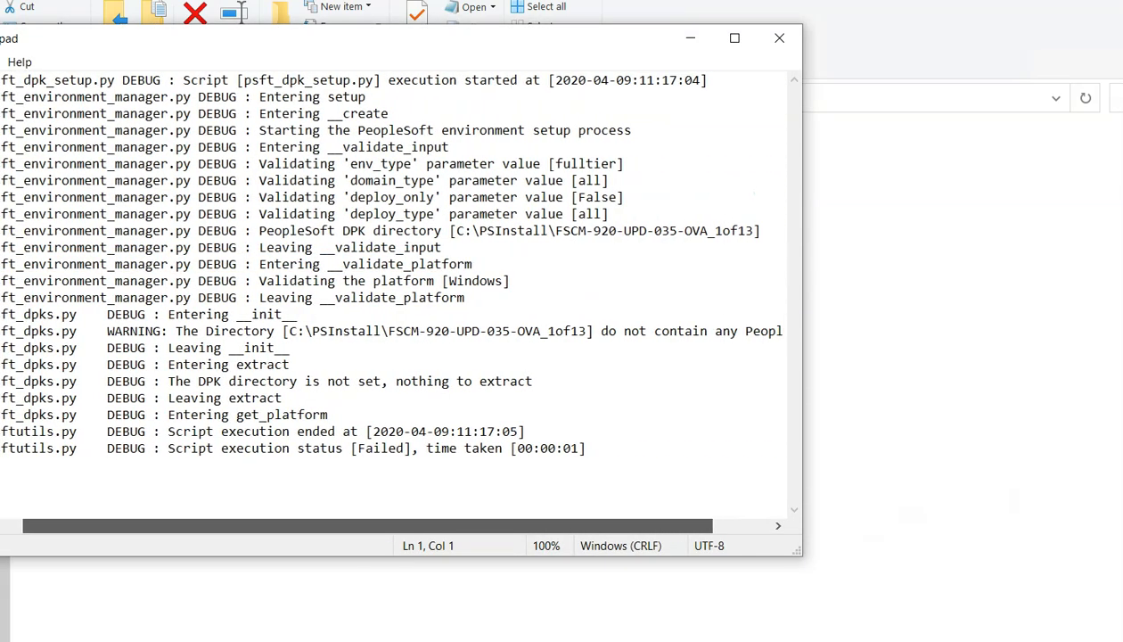
pyautogui.moveTo(283, 330); pyautogui.dragTo(782, 331)
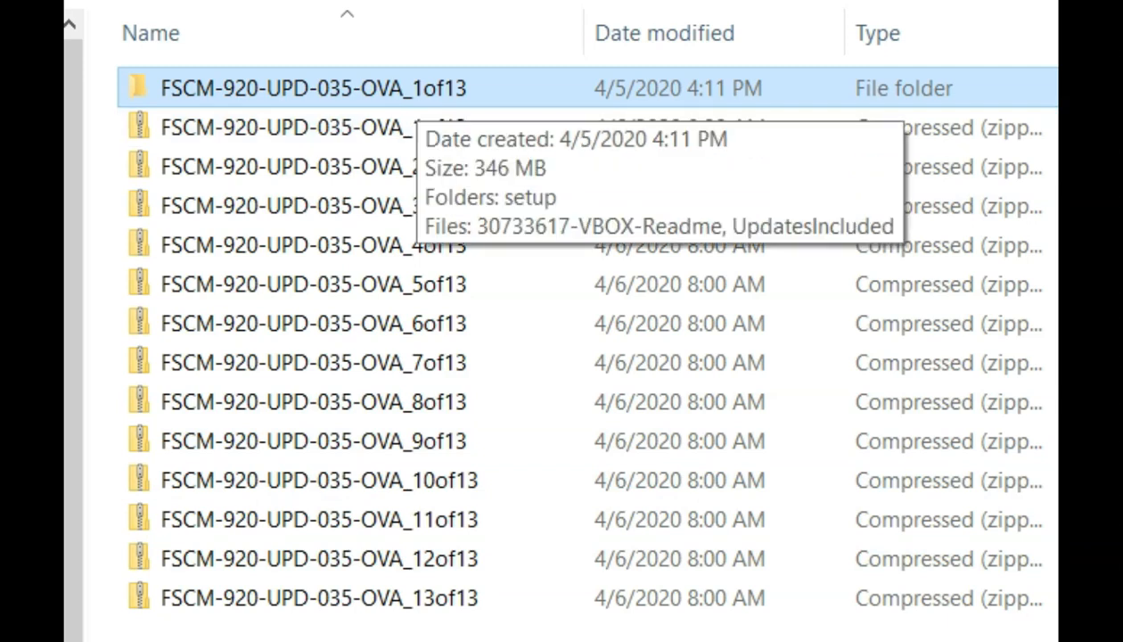
# - Move setup, the readme and UpdatesIncluded from 1of13 up into the main FSCM folder
pyautogui.doubleClick(417, 89)
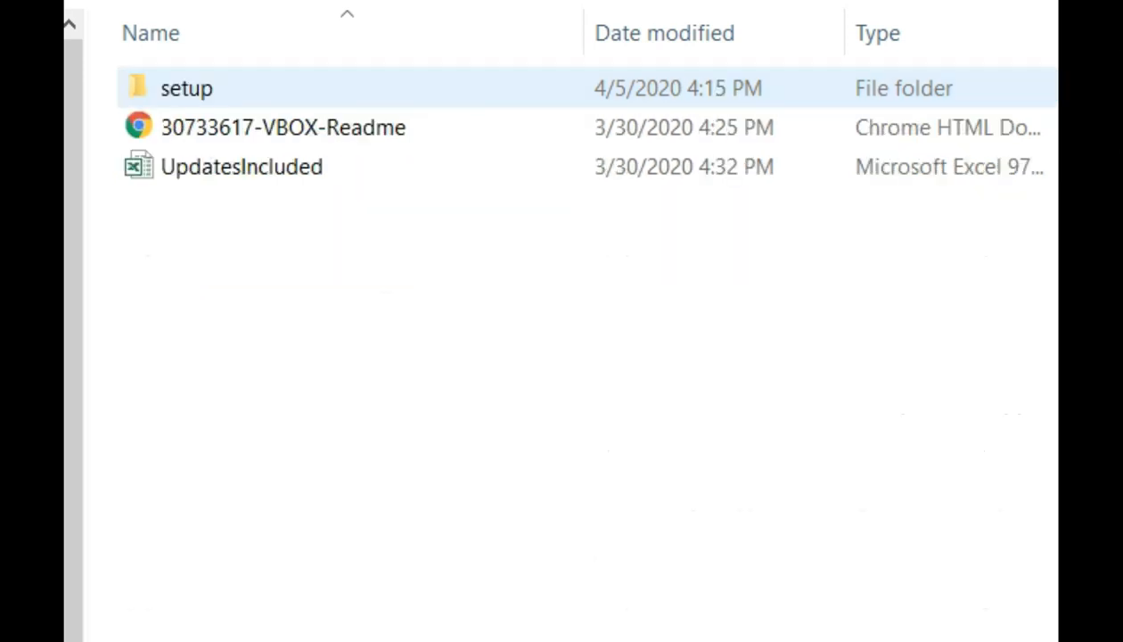
pyautogui.moveTo(299, 361); pyautogui.dragTo(206, 75)
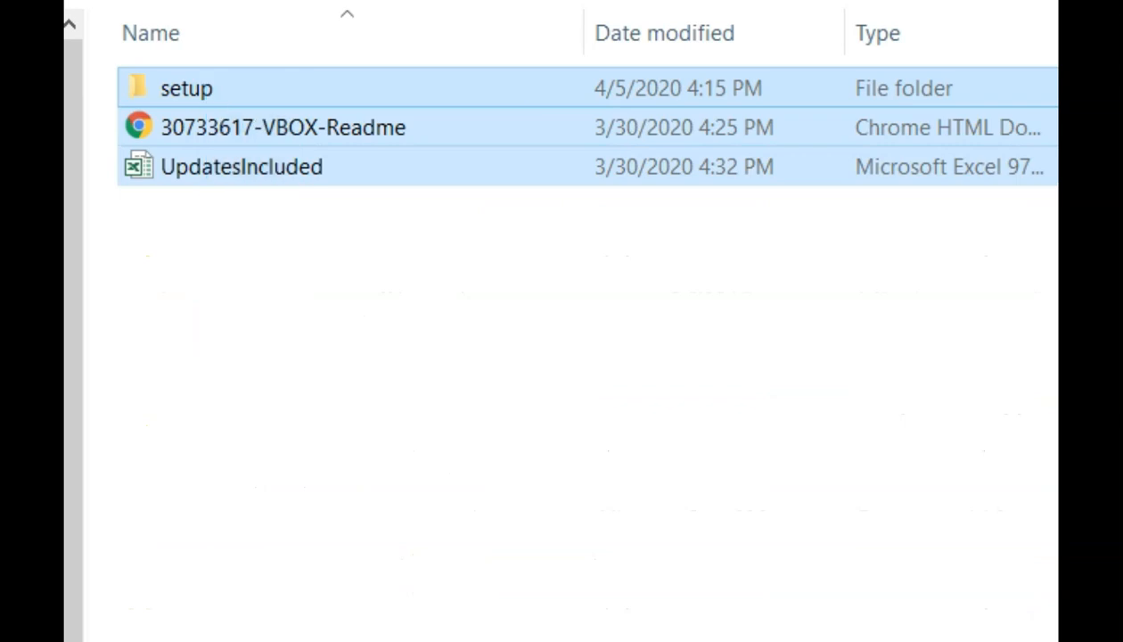
pyautogui.hotkey('alt', 'Left')
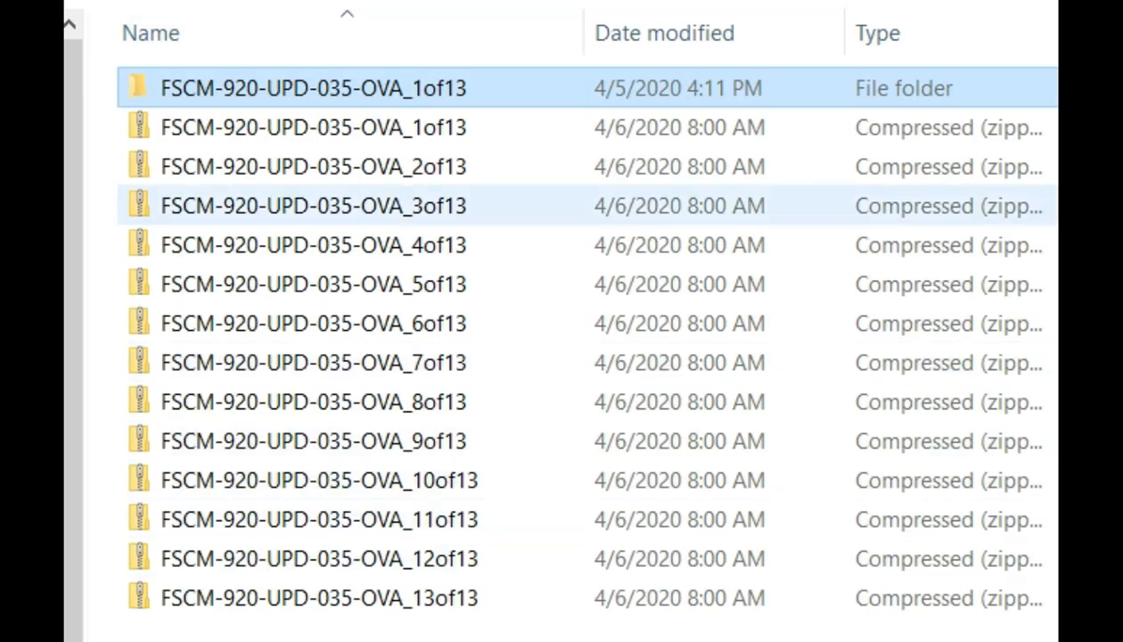
pyautogui.hotkey('ctrl', 'v')
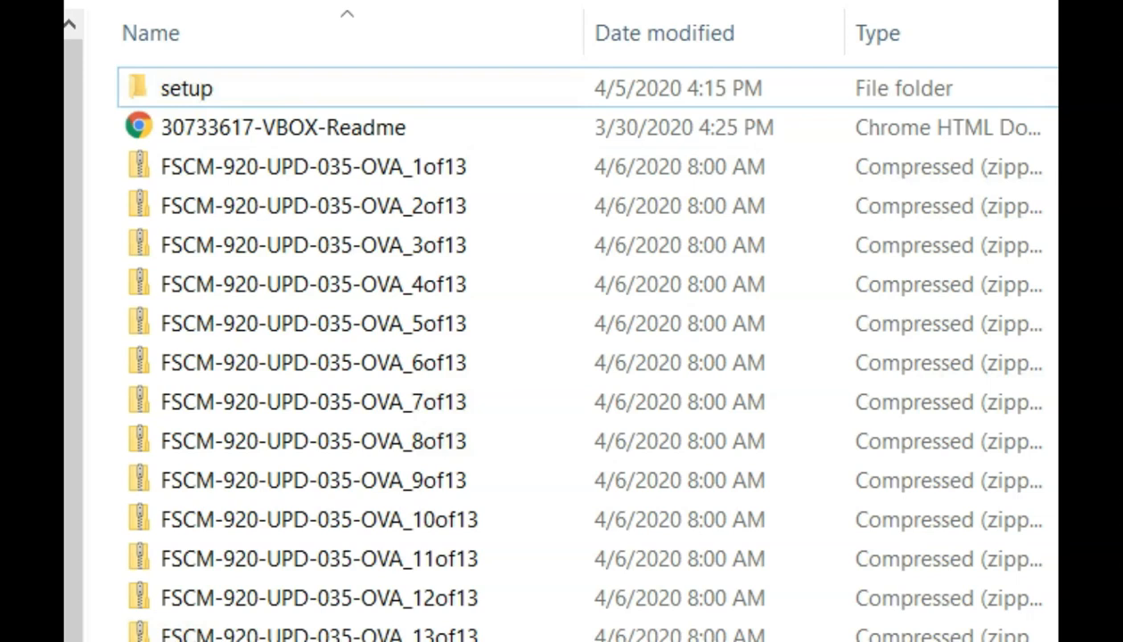
pyautogui.doubleClick(186, 88)
pyautogui.hotkey('alt', 'Left')
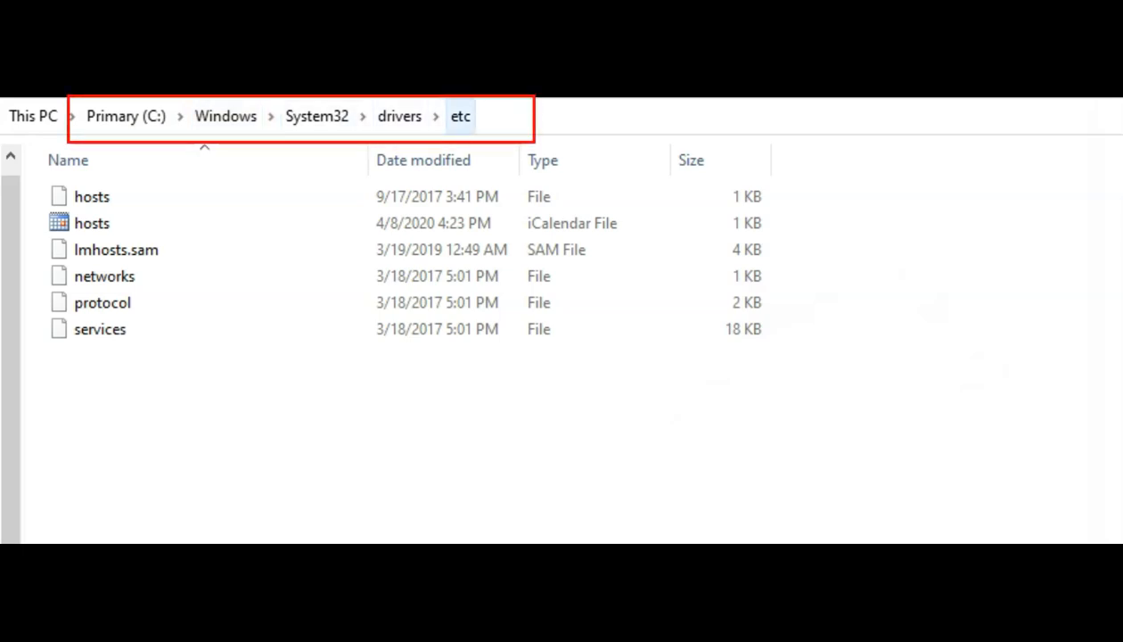
# - Open the hosts file in Notepad++ and select the 192.168.56.101 entry on line 22
pyautogui.click(93, 197)
pyautogui.rightClick(93, 197)
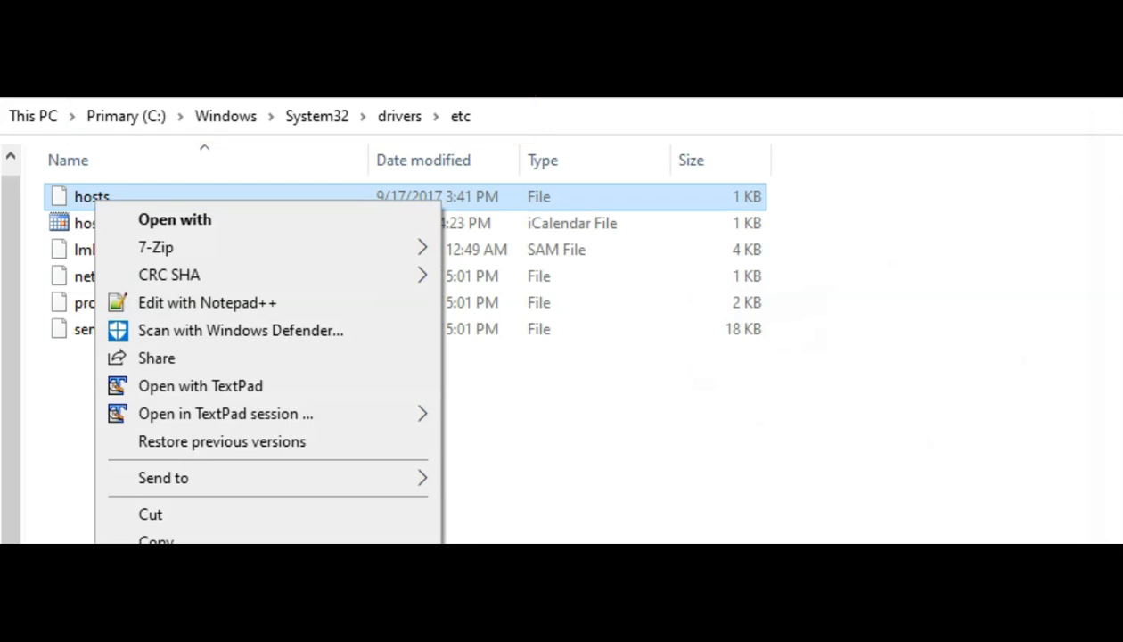
pyautogui.click(176, 217)
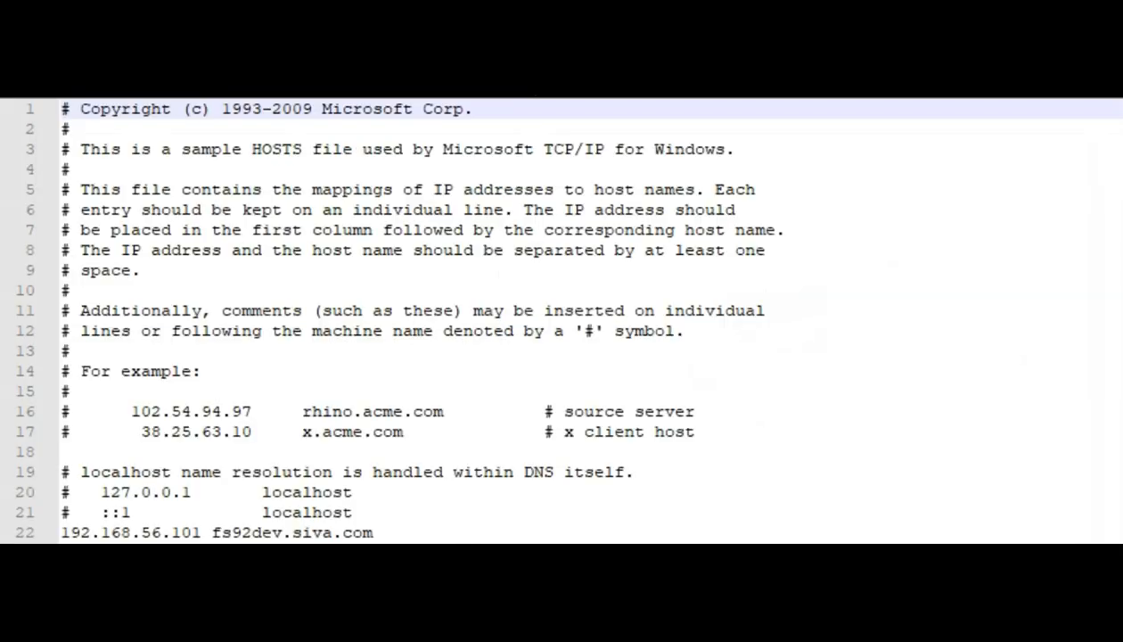
pyautogui.moveTo(61, 533); pyautogui.dragTo(373, 532)
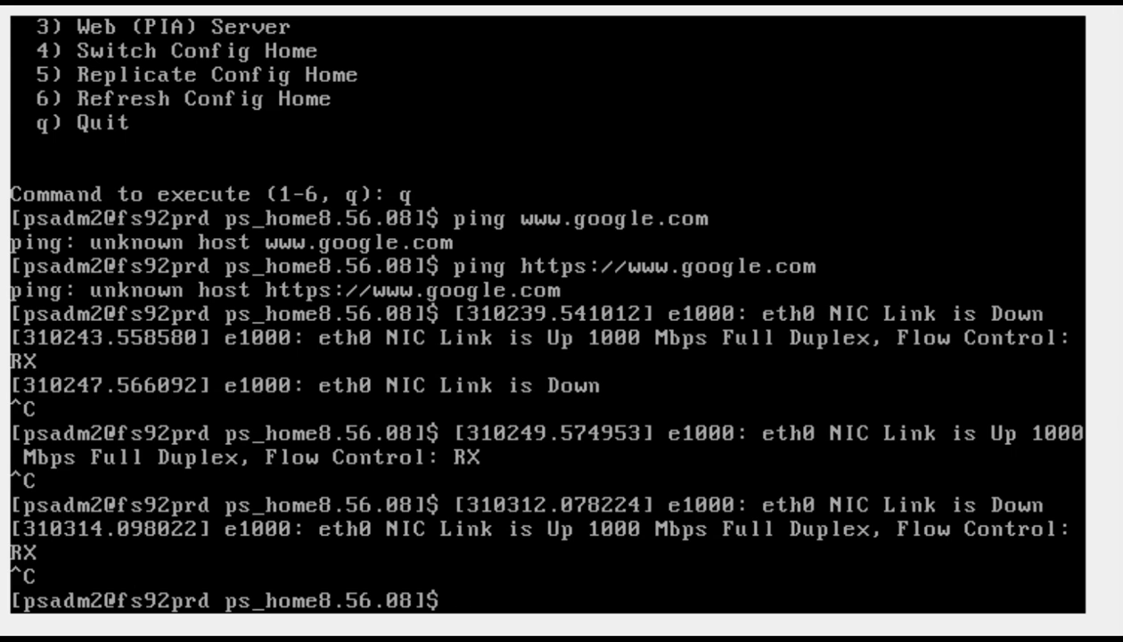
# - Change into $PS_HOME and launch psadmin
pyautogui.write('cd')
pyautogui.write(' $PS')
pyautogui.write('_HOME')
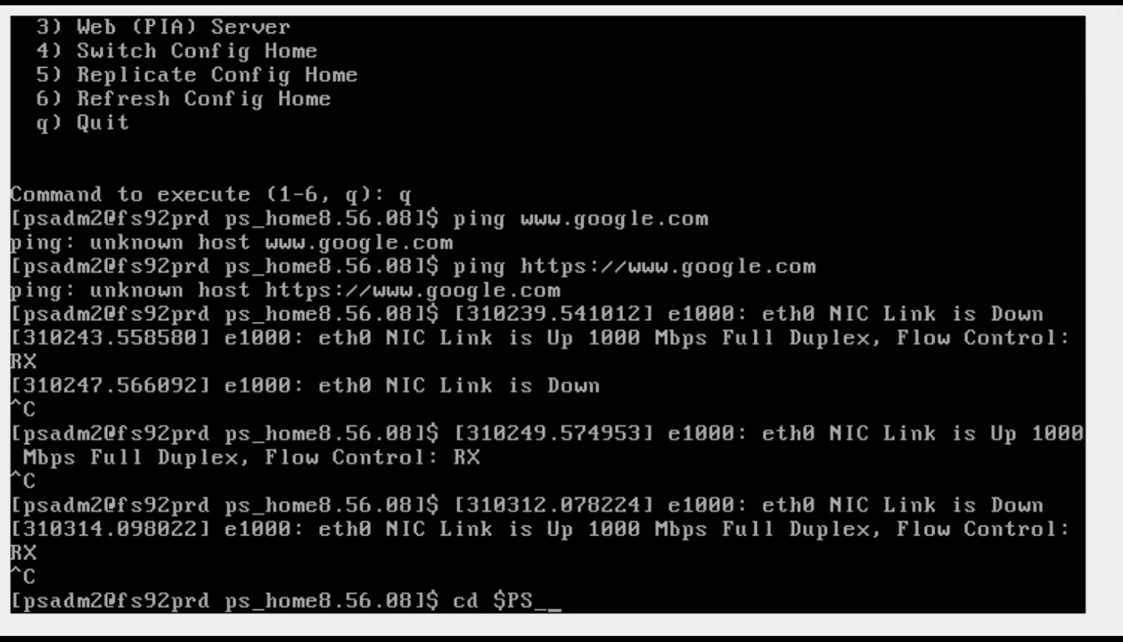
pyautogui.press('Return')
pyautogui.write('psadmin')
pyautogui.press('Return')
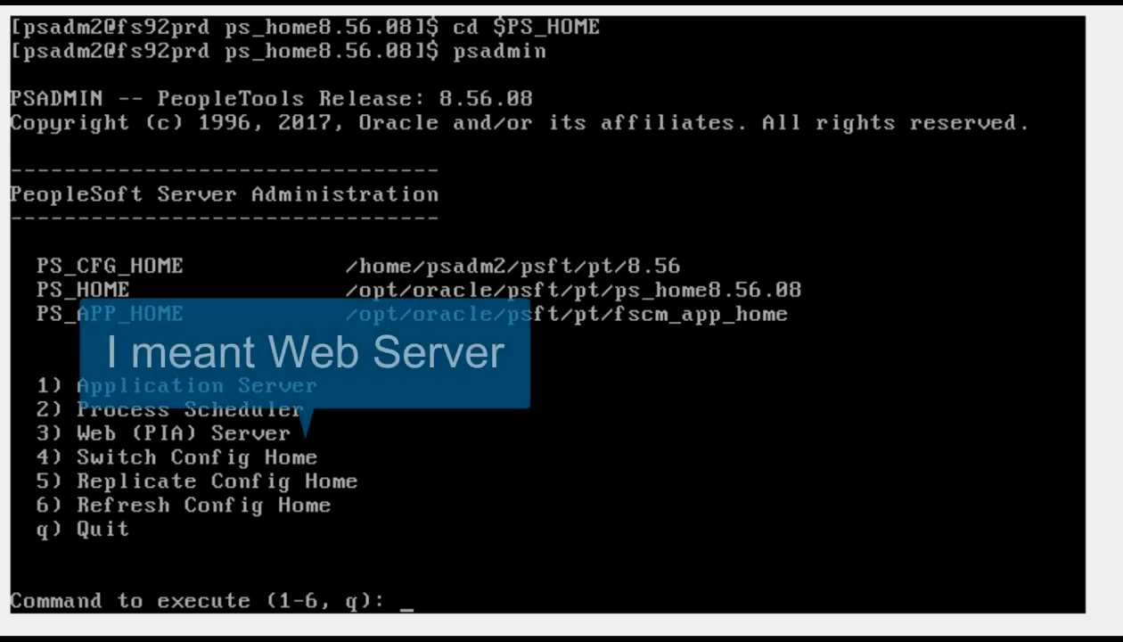
# - Choose Web (PIA) Server, administer the peoplesoft domain, and select Configure this domain
pyautogui.write('3')
pyautogui.press('Return')
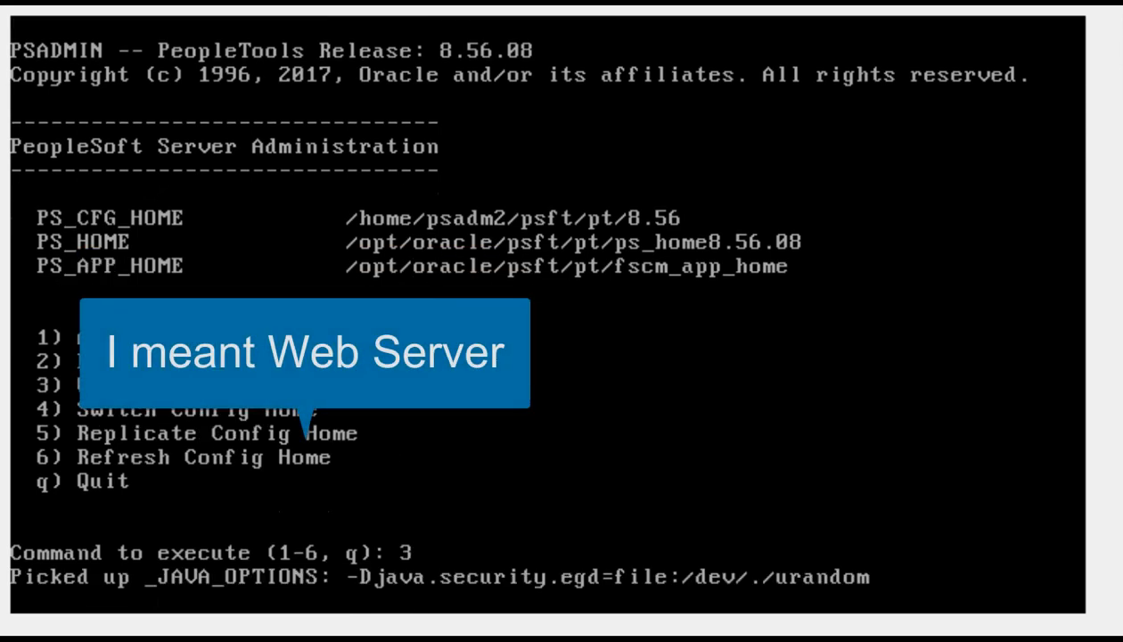
pyautogui.write('1')
pyautogui.press('Return')
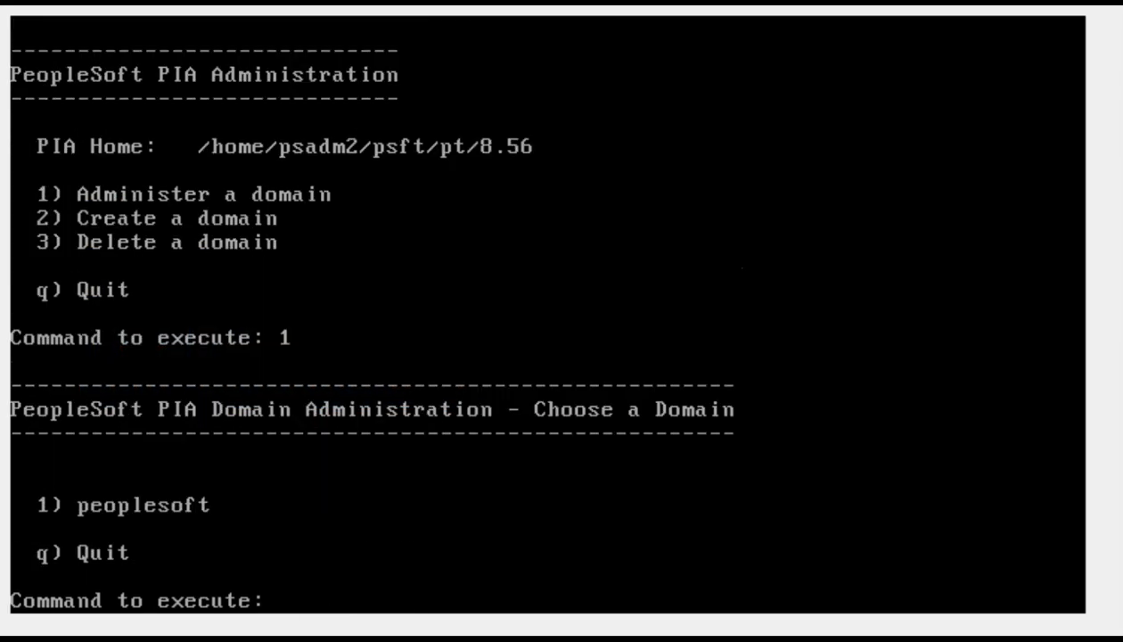
pyautogui.write('1')
pyautogui.press('Return')
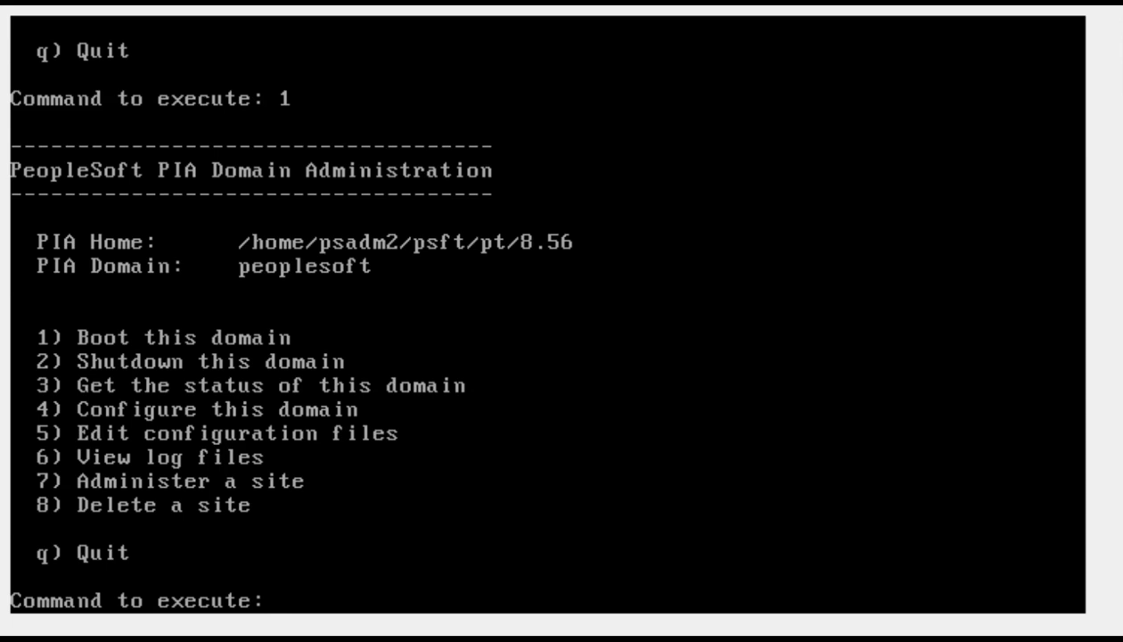
pyautogui.write('4')
pyautogui.press('Return')
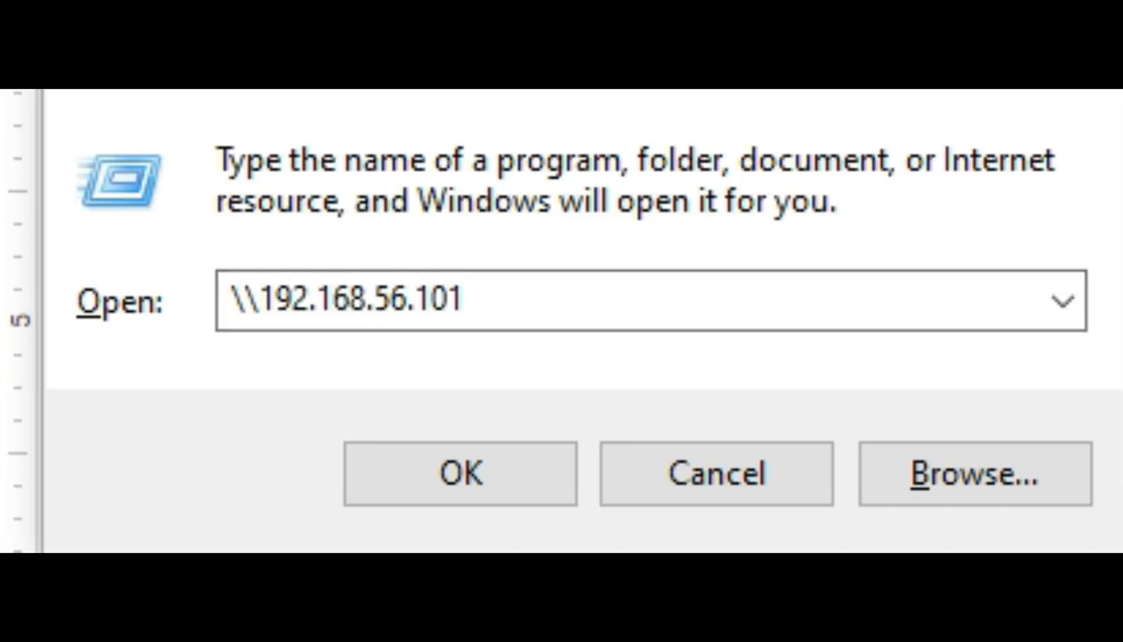
# - Submit \\192.168.56.101 in the Run box to reach the VM's network share
pyautogui.moveTo(245, 299); pyautogui.dragTo(465, 300)
pyautogui.press('Right')
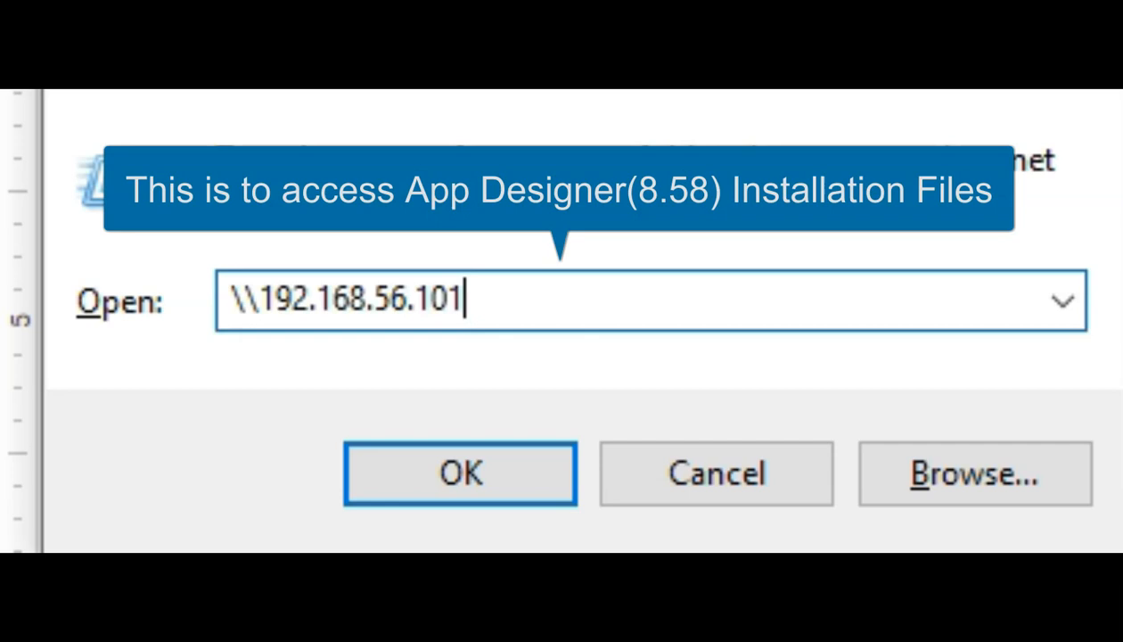
pyautogui.hotkey('shift', 'Home')
pyautogui.press('Right')
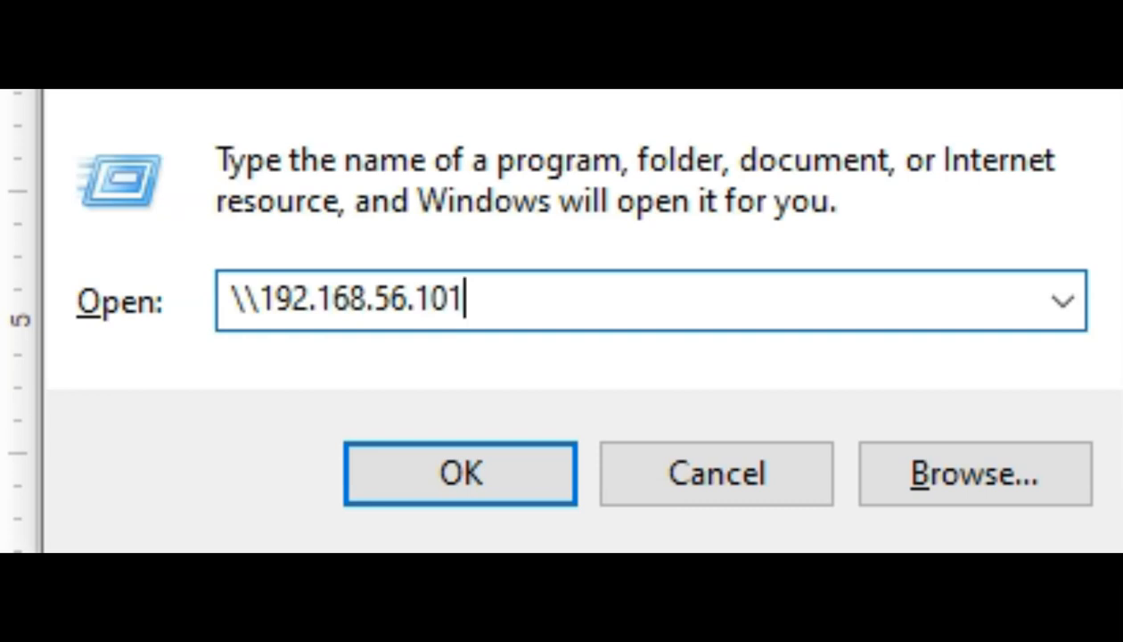
pyautogui.press('Return')
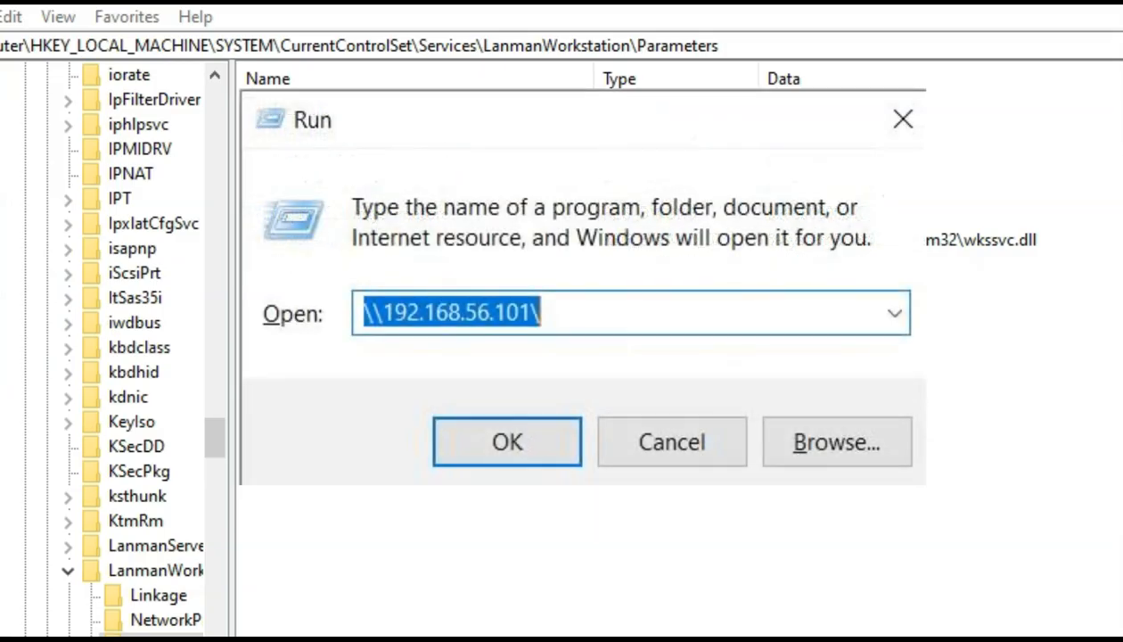
# - Open \\192.168.56.101\ to list the VM's pi_home and tools_client shares
pyautogui.press('Return')
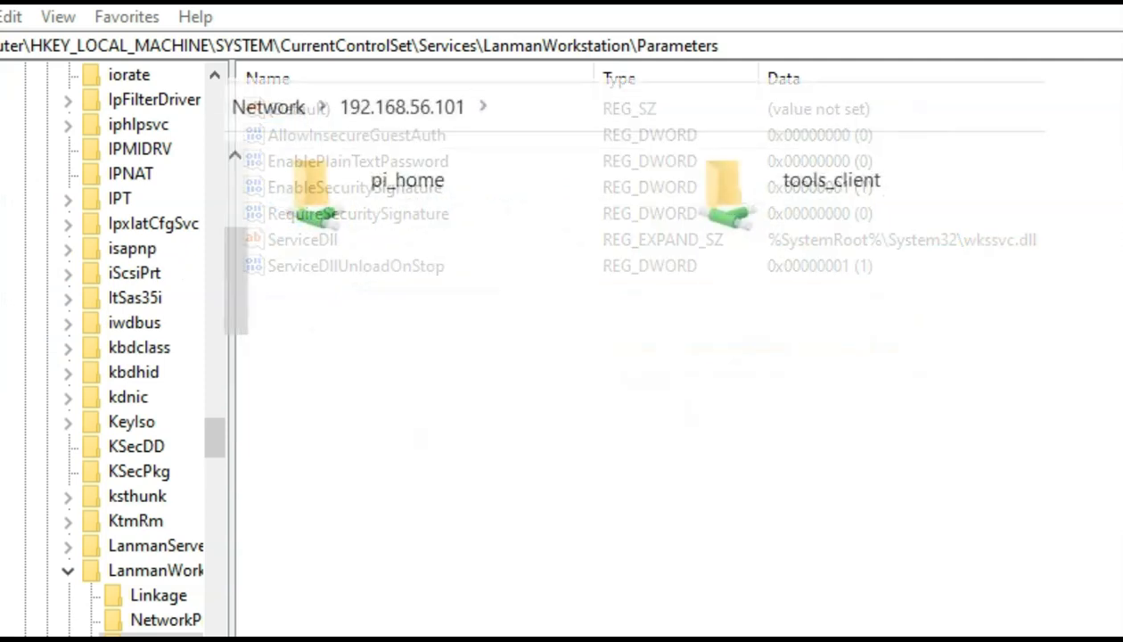